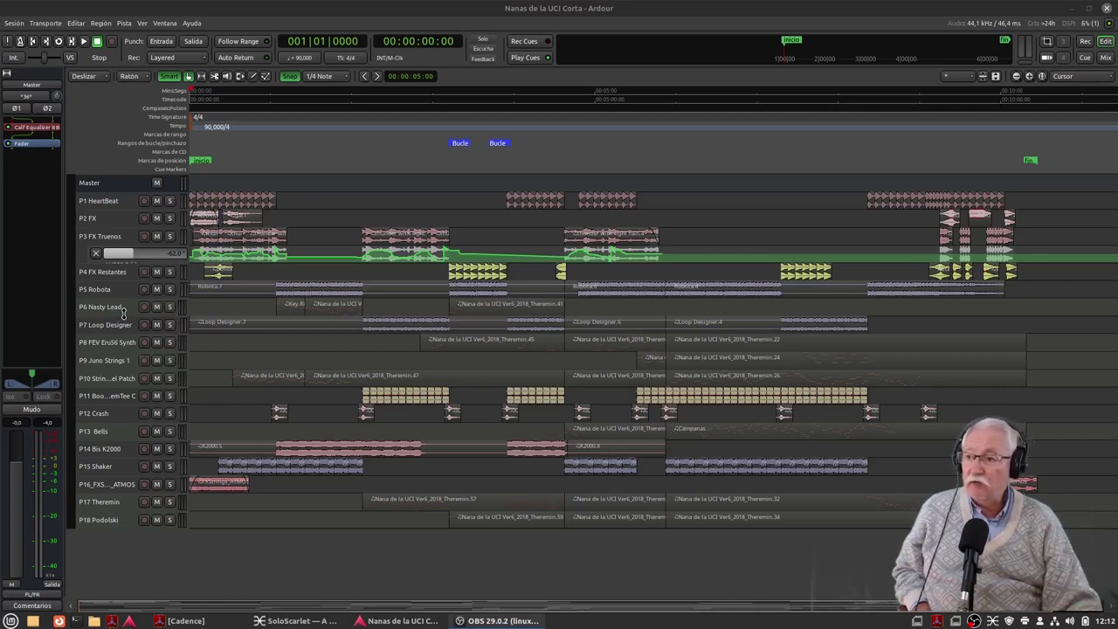
Temporarily enlarge the P6 Nasty Lead track to view its MIDI notes, select the track, and shrink it back.
{"action": "left_click_drag", "start_coordinate": [123, 313], "coordinate": [117, 385]}
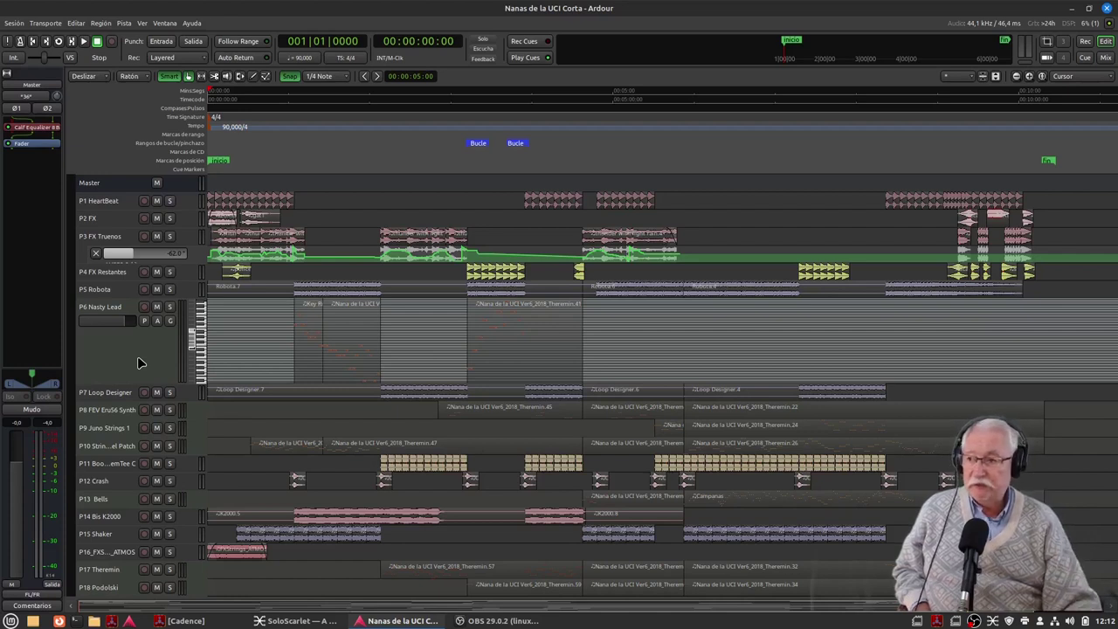
{"action": "left_click", "coordinate": [122, 377]}
{"action": "left_click_drag", "start_coordinate": [120, 375], "coordinate": [125, 284]}
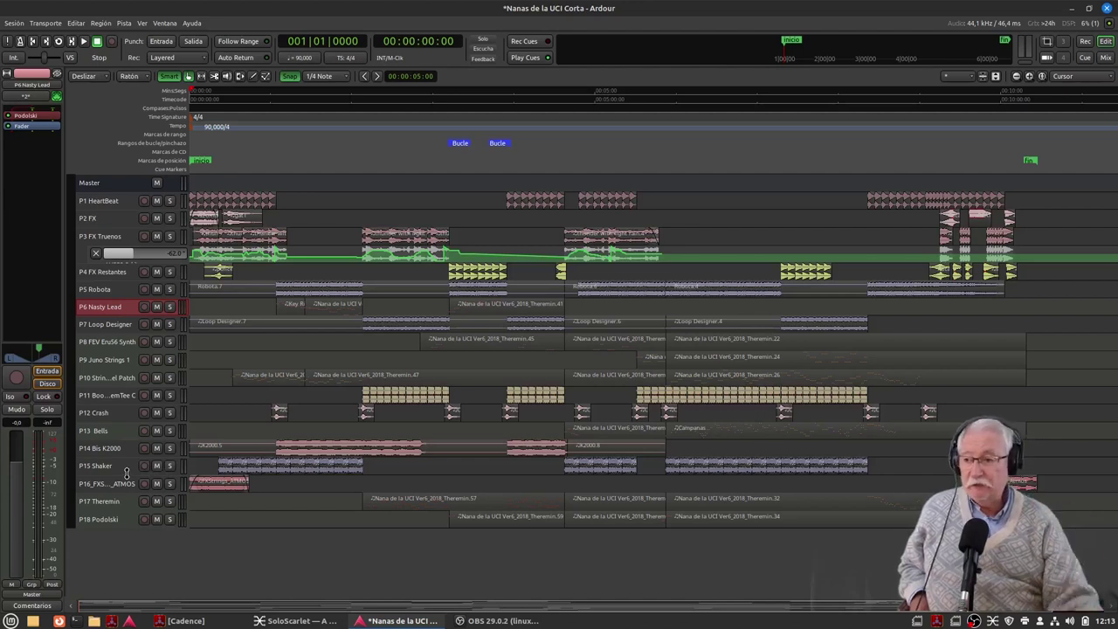
Temporarily enlarge the P15 Shaker track to view its waveforms, and restore its compact height.
{"action": "left_click_drag", "start_coordinate": [127, 472], "coordinate": [133, 526]}
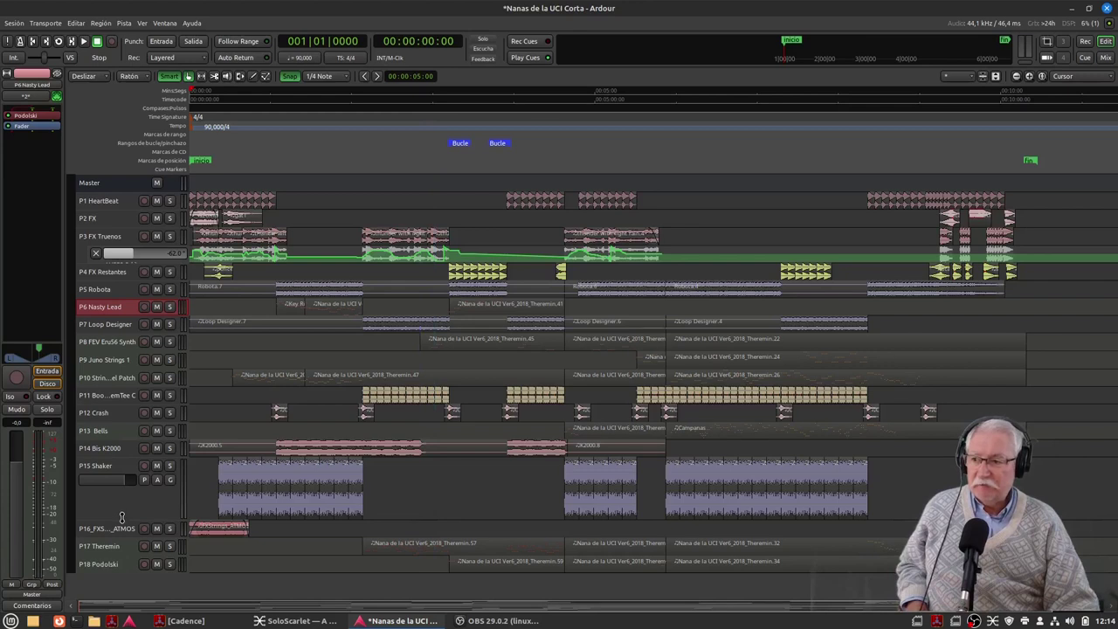
{"action": "left_click_drag", "start_coordinate": [122, 491], "coordinate": [121, 431]}
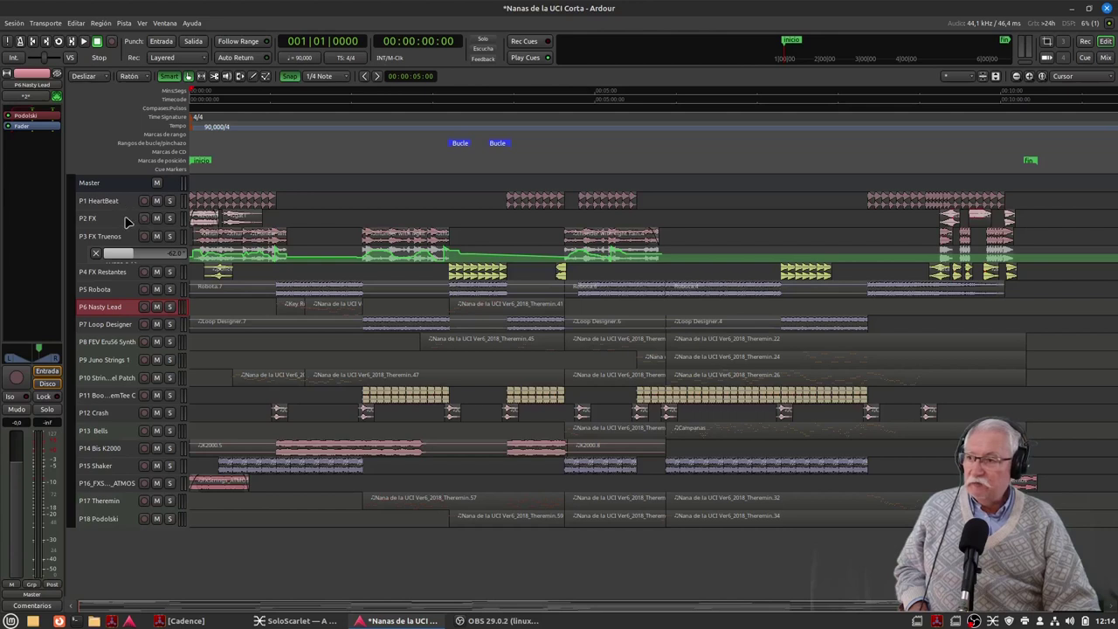
Enlarge the P2 FX track, listen to it soloed from 00:00:24:00, and return it to compact height with solo off.
{"action": "left_click_drag", "start_coordinate": [124, 226], "coordinate": [120, 340]}
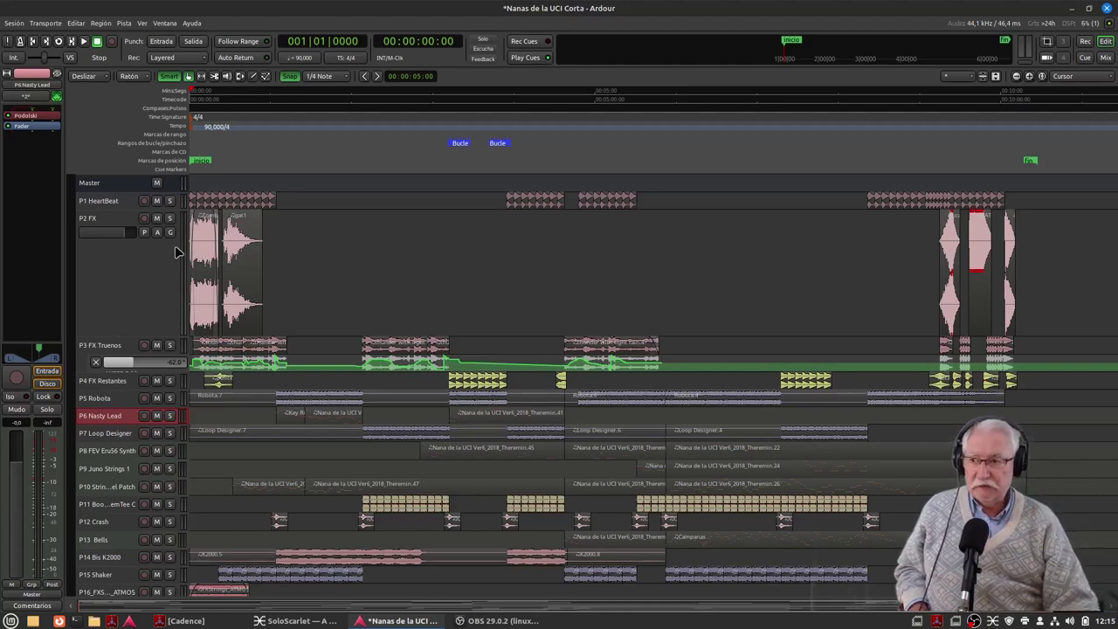
{"action": "left_click", "coordinate": [223, 113]}
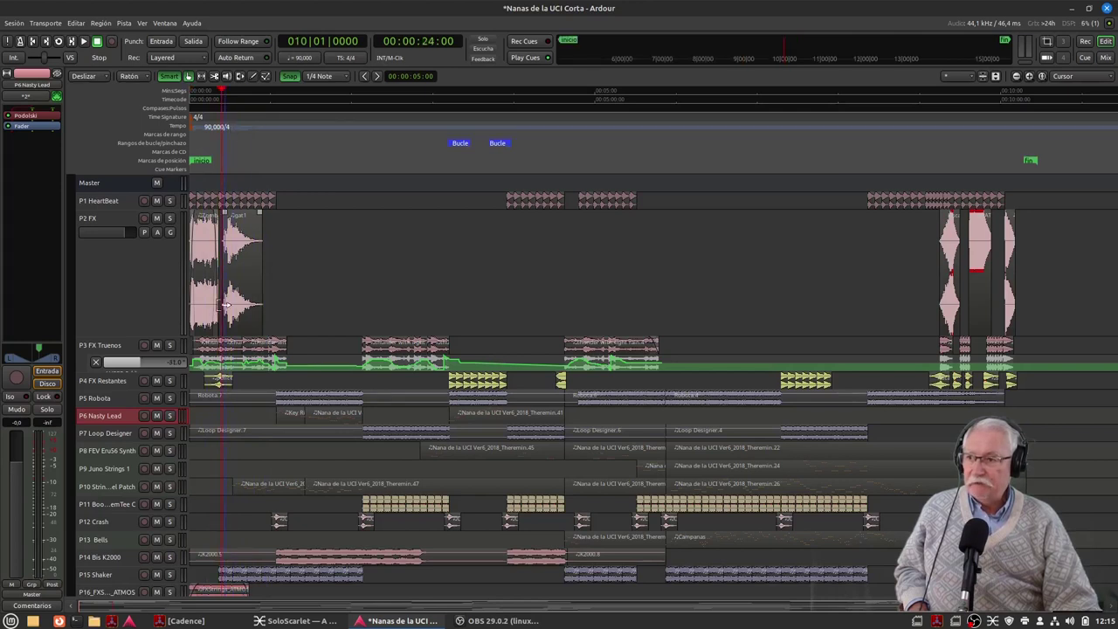
{"action": "left_click", "coordinate": [170, 218]}
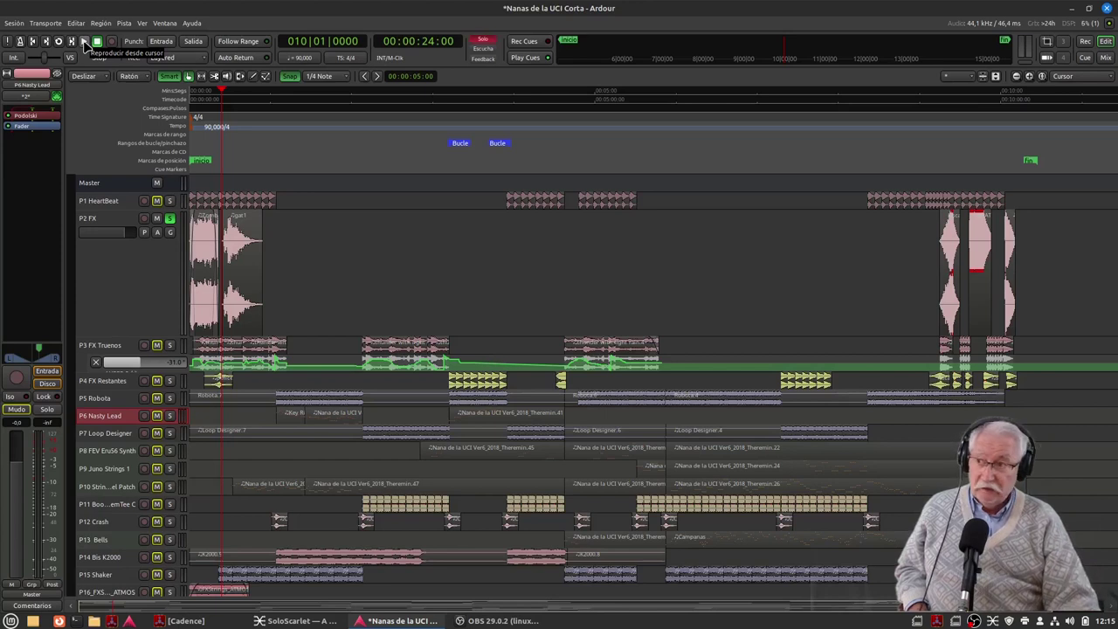
{"action": "left_click", "coordinate": [85, 43]}
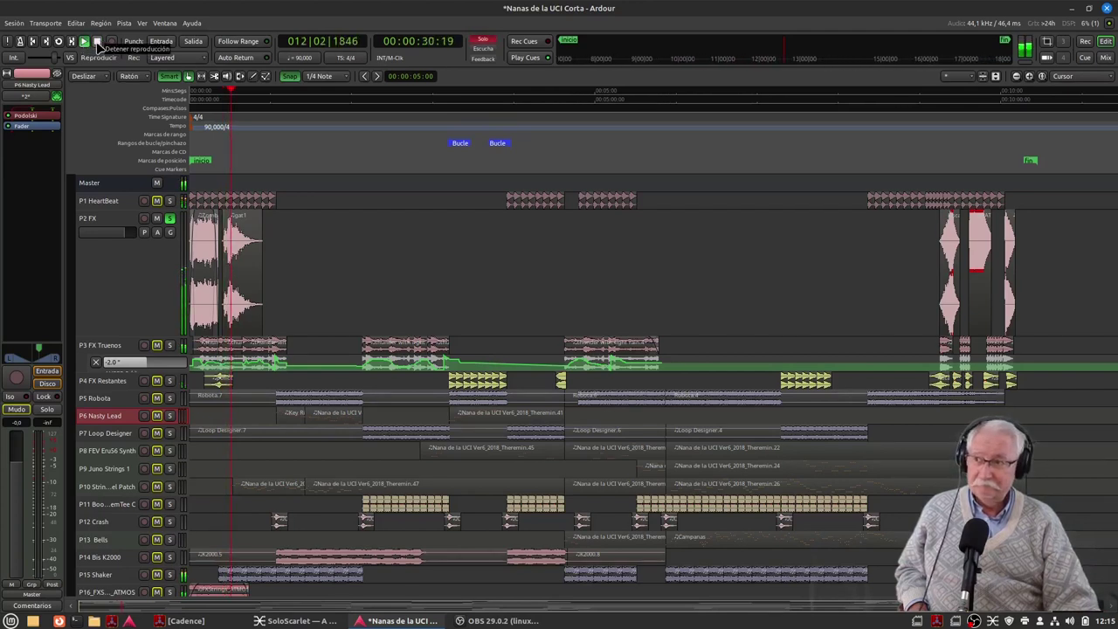
{"action": "left_click", "coordinate": [98, 42]}
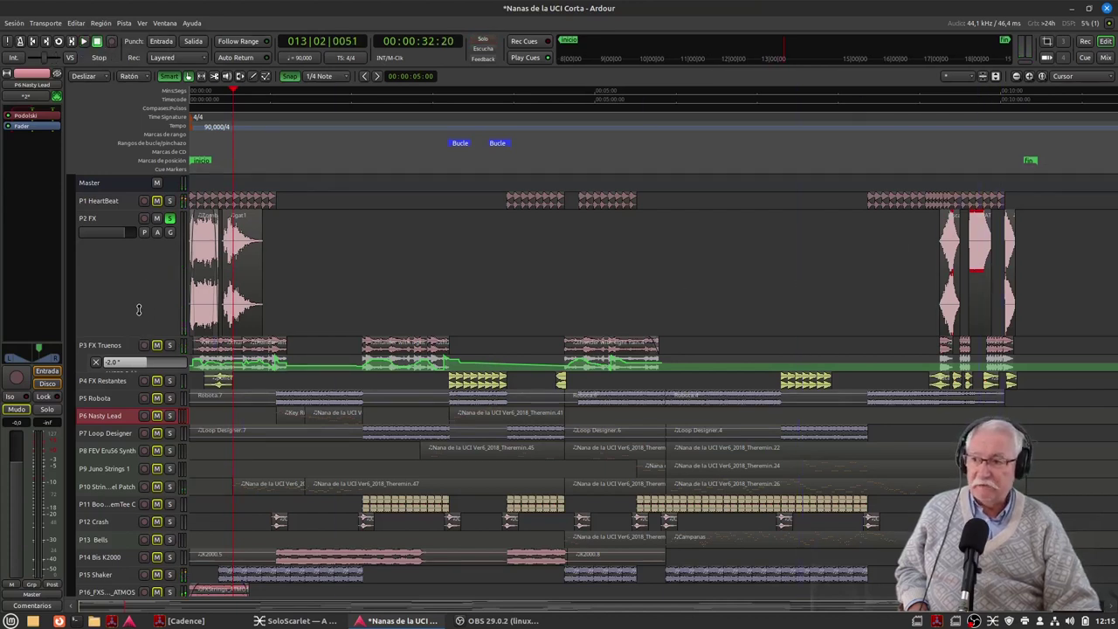
{"action": "scroll", "coordinate": [151, 244], "scroll_direction": "down", "scroll_amount": 3}
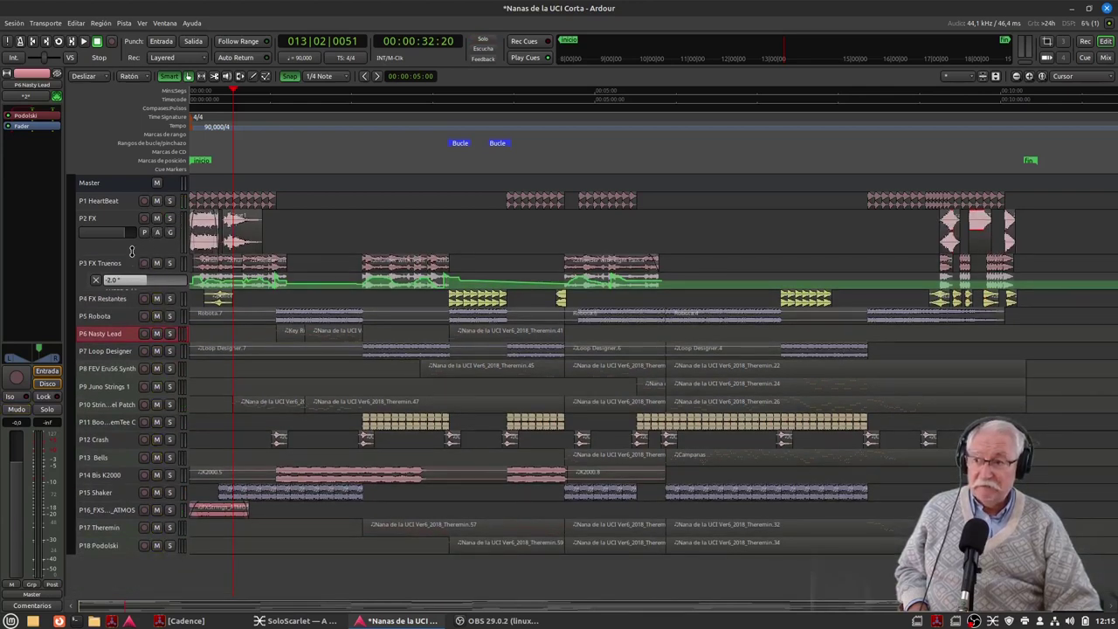
{"action": "scroll", "coordinate": [142, 200], "scroll_direction": "down", "scroll_amount": 2}
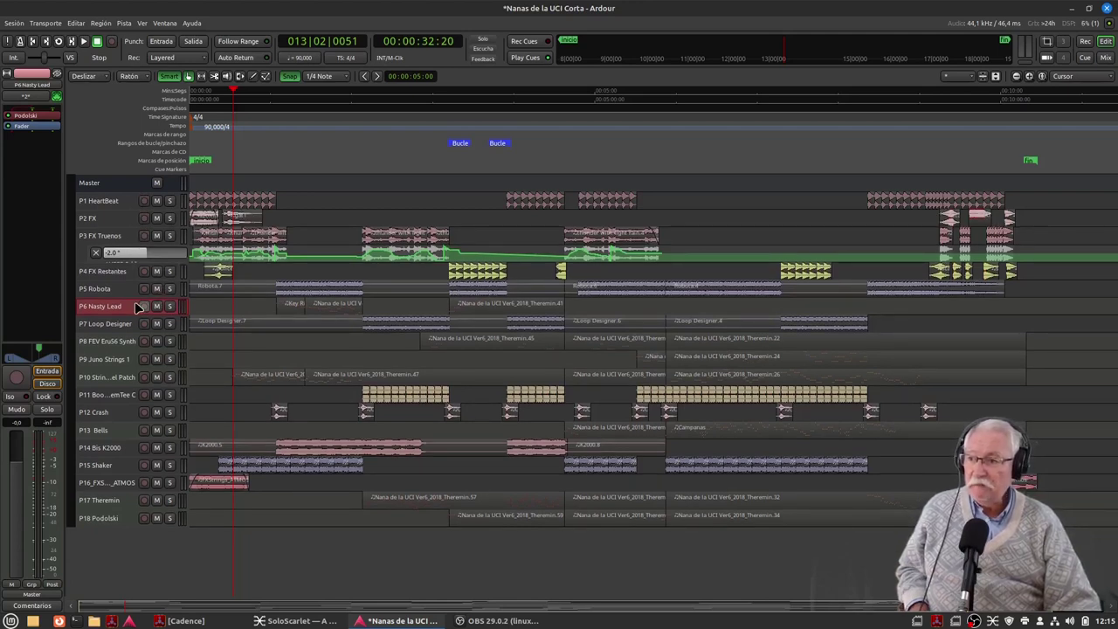
Enlarge the P5 Robota track and place the playhead at bar 25, where its first sounding section begins.
{"action": "left_click_drag", "start_coordinate": [132, 295], "coordinate": [145, 369]}
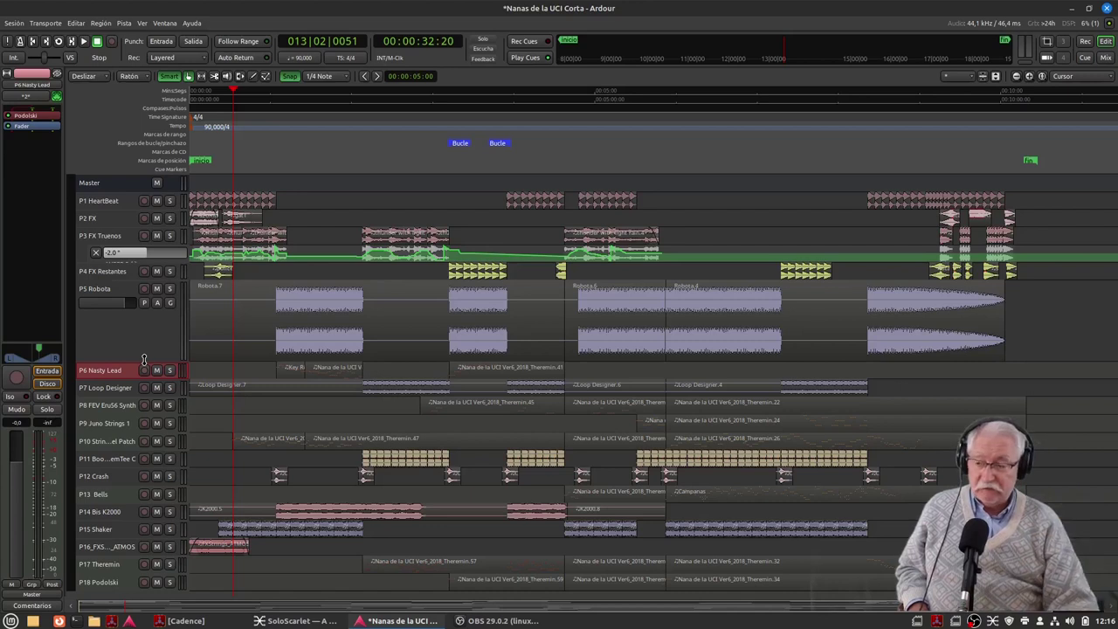
{"action": "left_click_drag", "start_coordinate": [233, 91], "coordinate": [276, 97]}
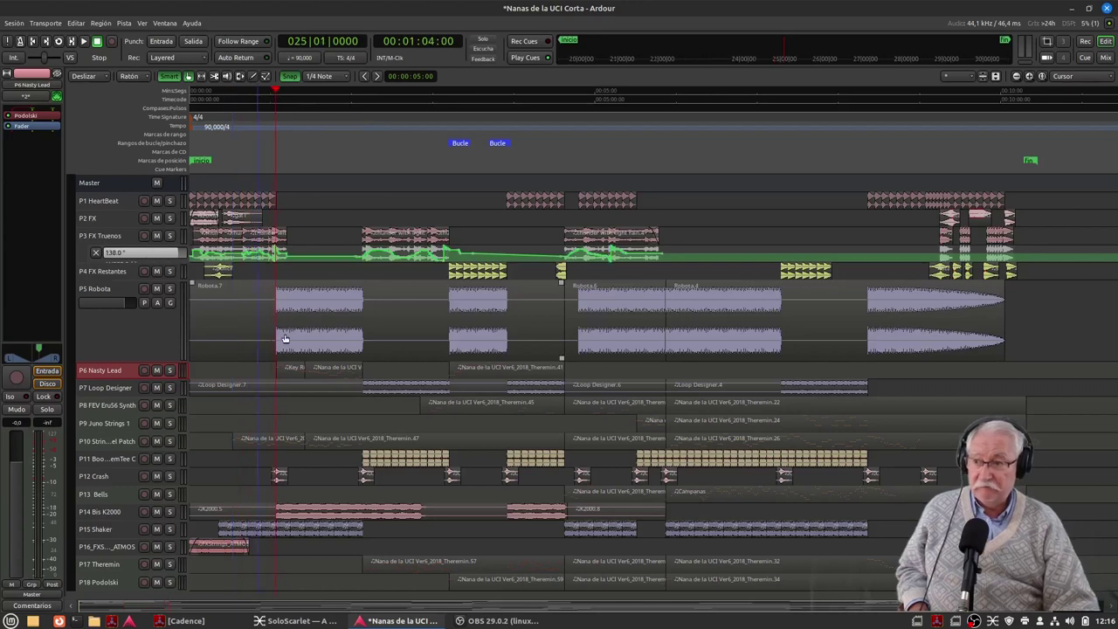
{"action": "double_click", "coordinate": [149, 342]}
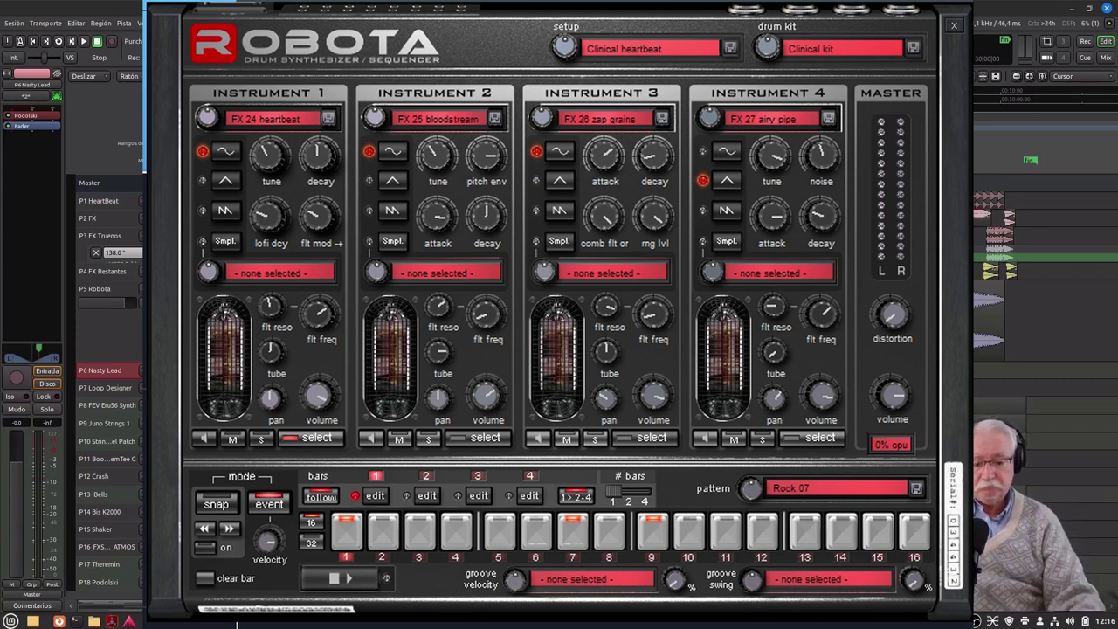
{"action": "left_click", "coordinate": [148, 342]}
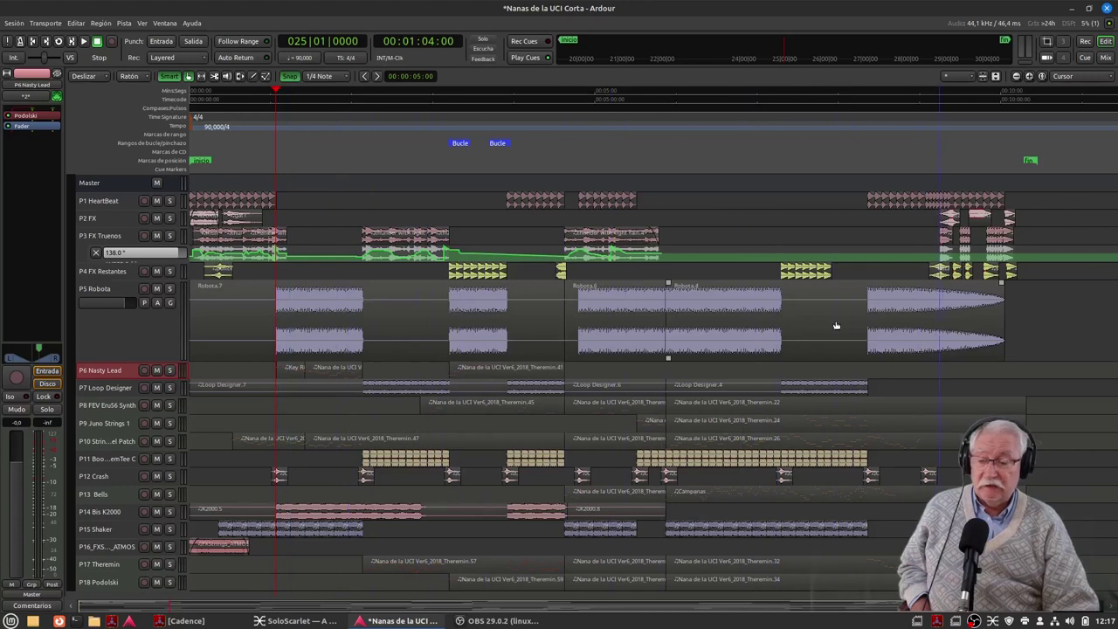
Listen to the P5 Robota track in solo from bar 25, remove the solo, and shrink the track back.
{"action": "left_click", "coordinate": [169, 289]}
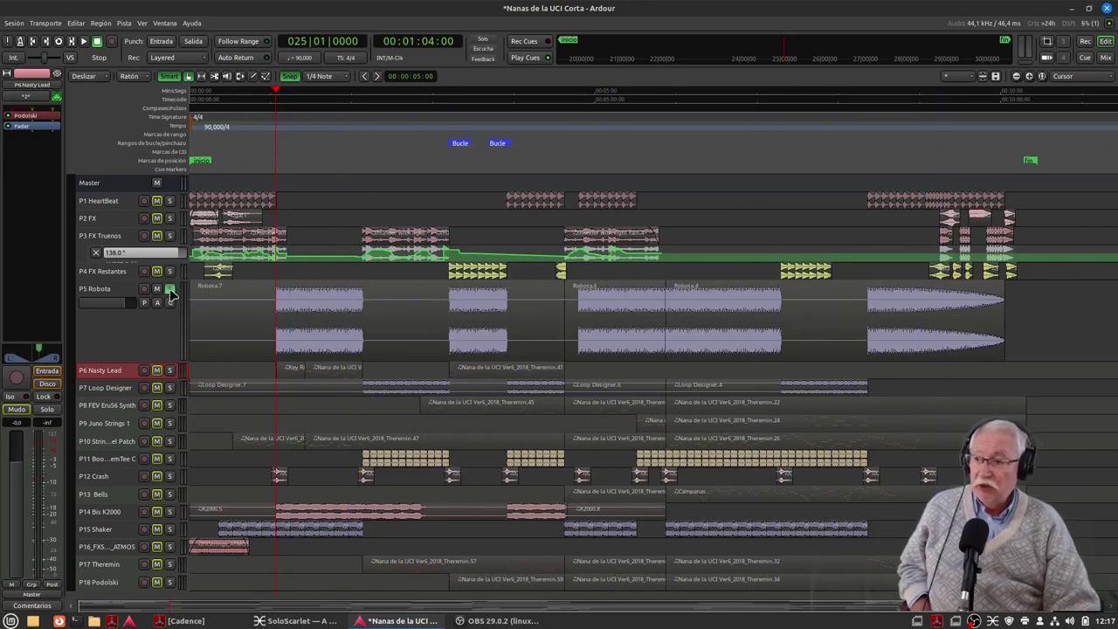
{"action": "left_click", "coordinate": [85, 42]}
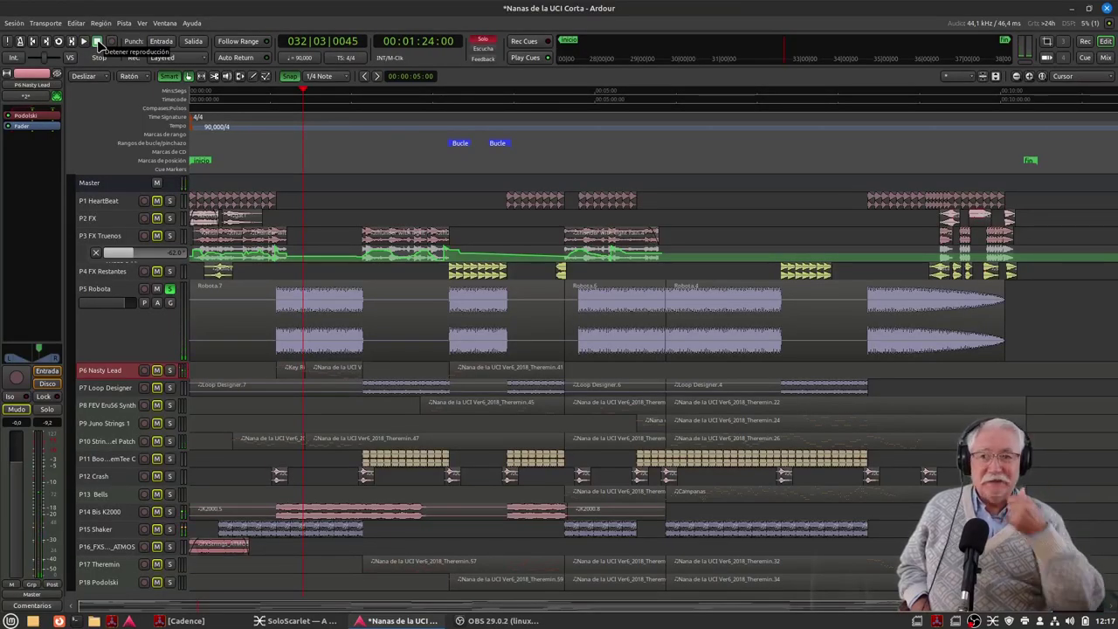
{"action": "left_click", "coordinate": [169, 288]}
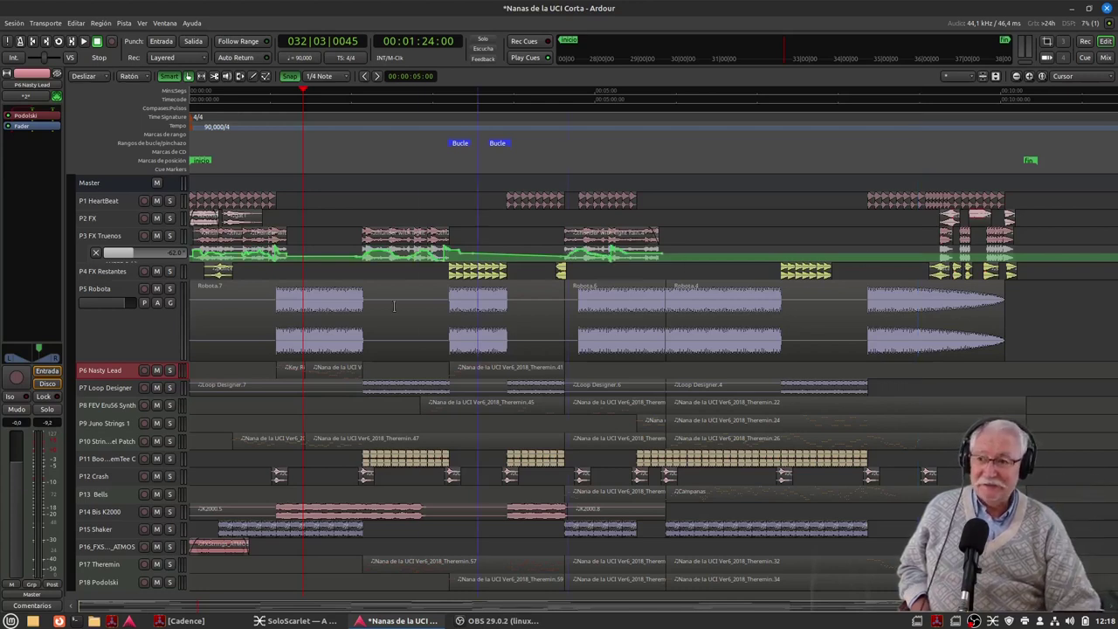
{"action": "left_click_drag", "start_coordinate": [144, 360], "coordinate": [136, 320]}
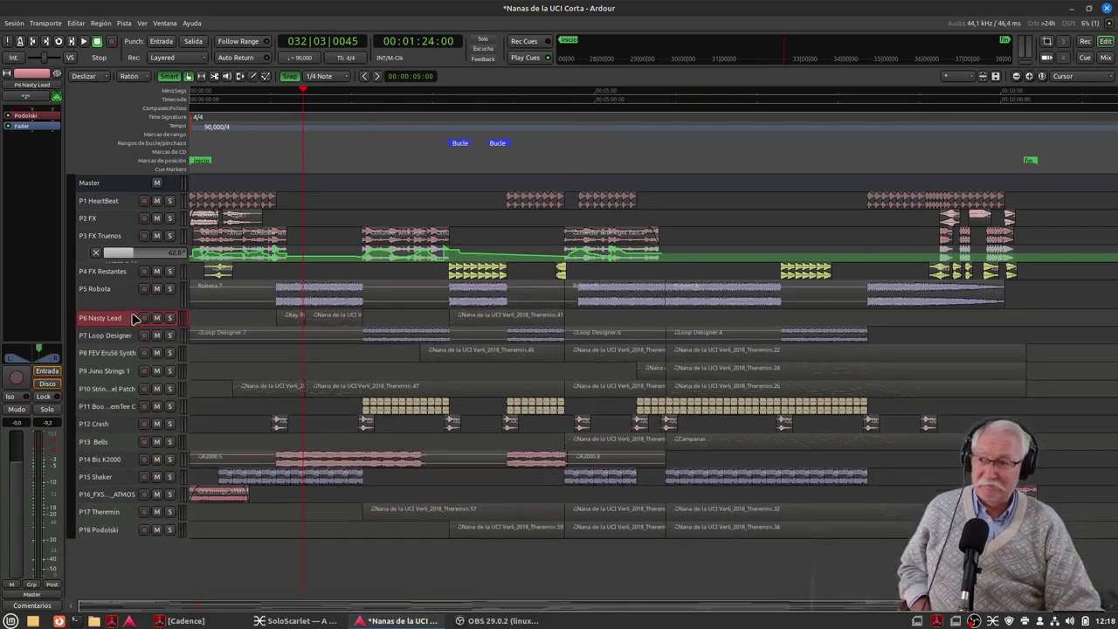
{"action": "left_click_drag", "start_coordinate": [131, 281], "coordinate": [134, 260]}
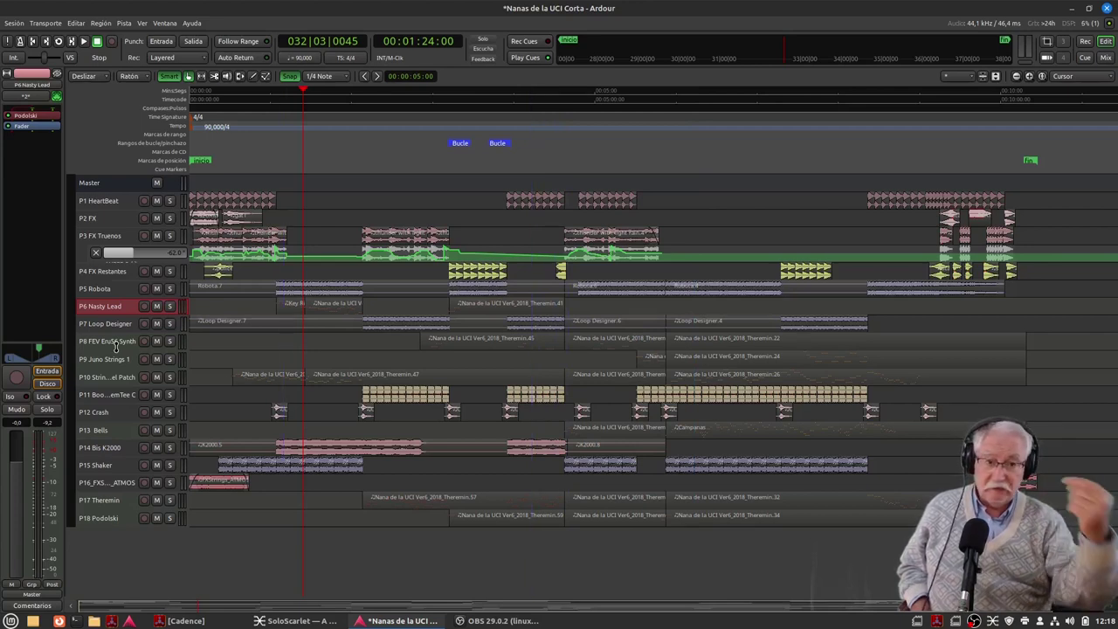
Enlarge the P8 FEV EruS6 Synth track, inspect its Zebralette instrument window, and return the track to compact height.
{"action": "left_click_drag", "start_coordinate": [114, 349], "coordinate": [137, 425]}
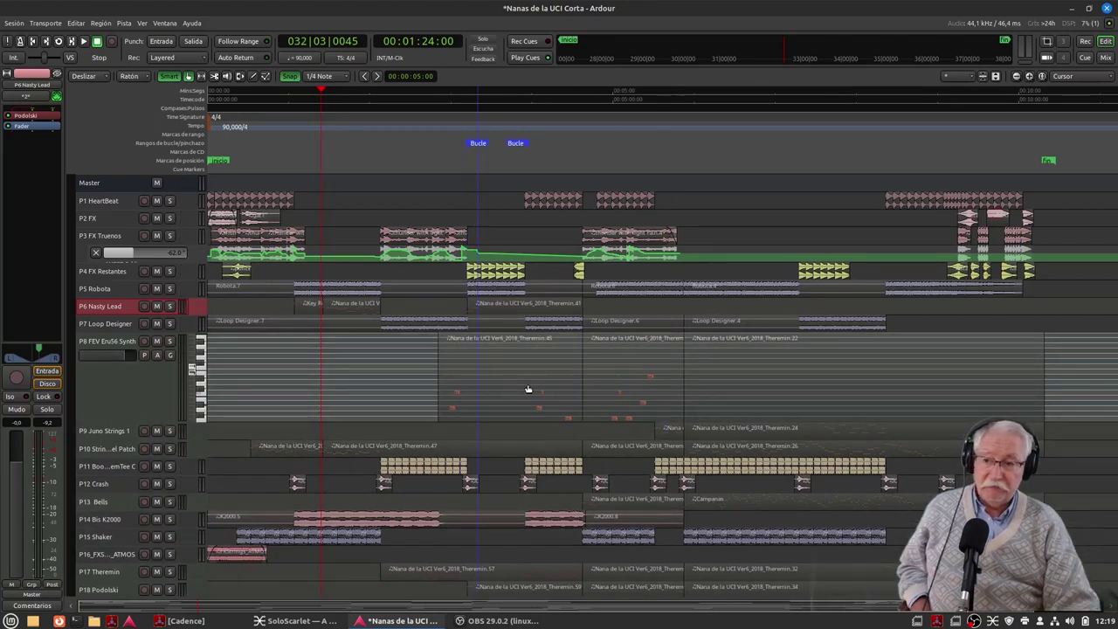
{"action": "left_click", "coordinate": [117, 391]}
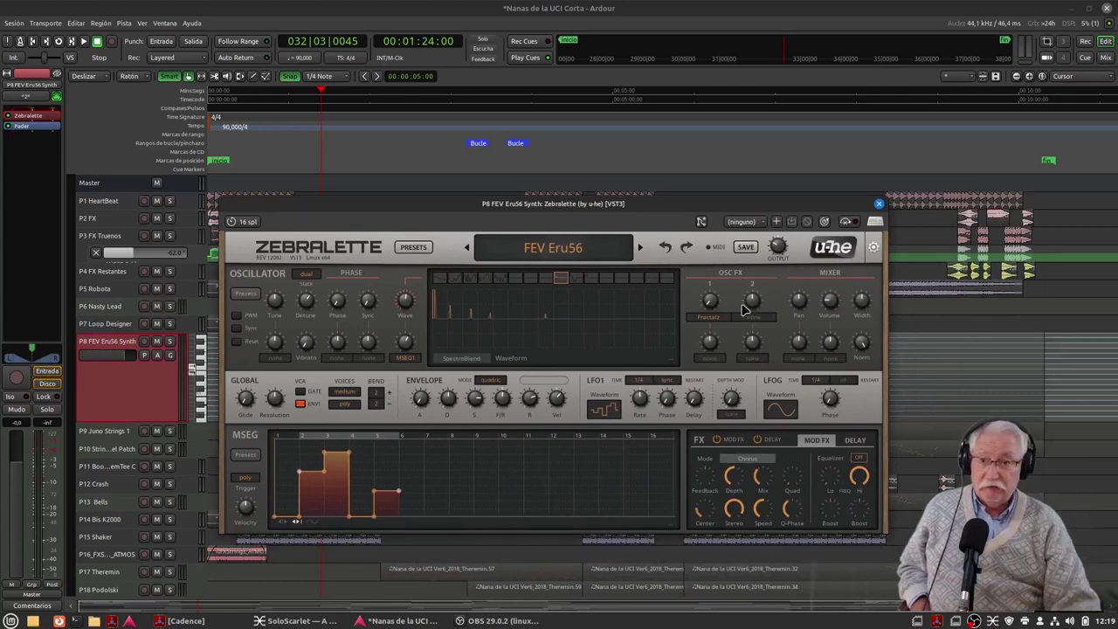
{"action": "left_click", "coordinate": [879, 204]}
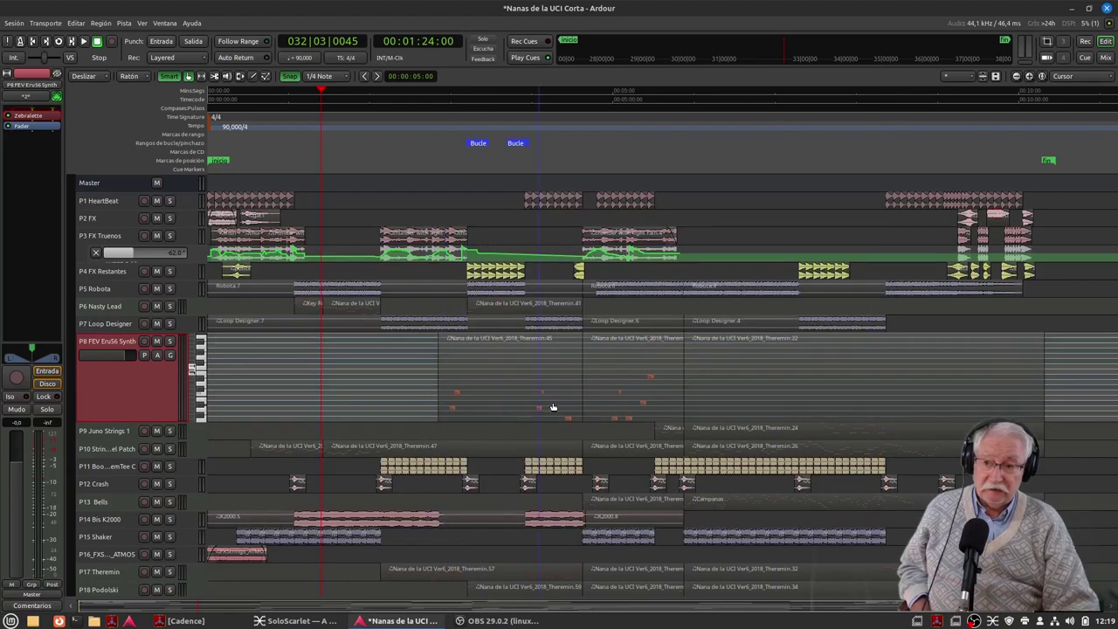
{"action": "left_click_drag", "start_coordinate": [134, 419], "coordinate": [136, 318]}
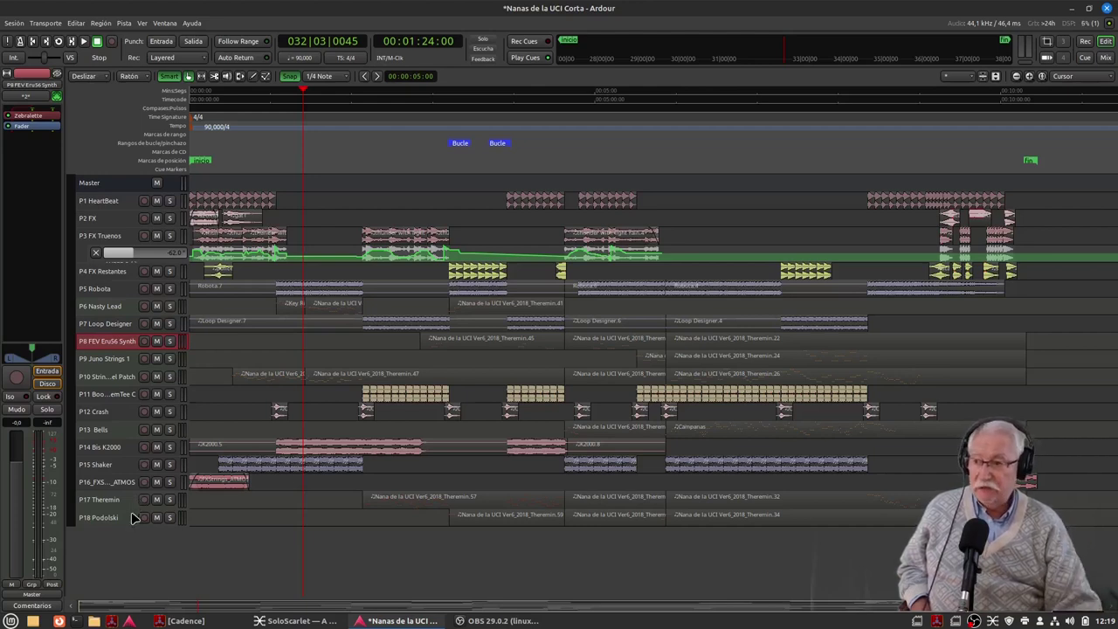
Enlarge the P17 Theremin track to view its notes, move the playhead to bar 50, and restore the compact height.
{"action": "left_click_drag", "start_coordinate": [118, 510], "coordinate": [113, 619]}
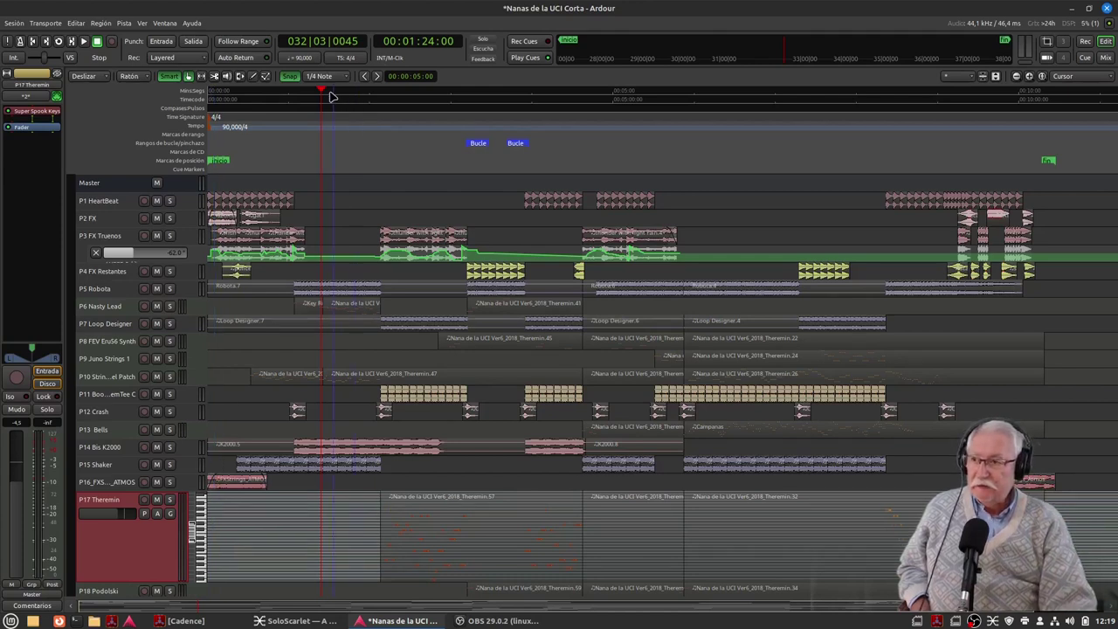
{"action": "left_click_drag", "start_coordinate": [323, 93], "coordinate": [387, 96]}
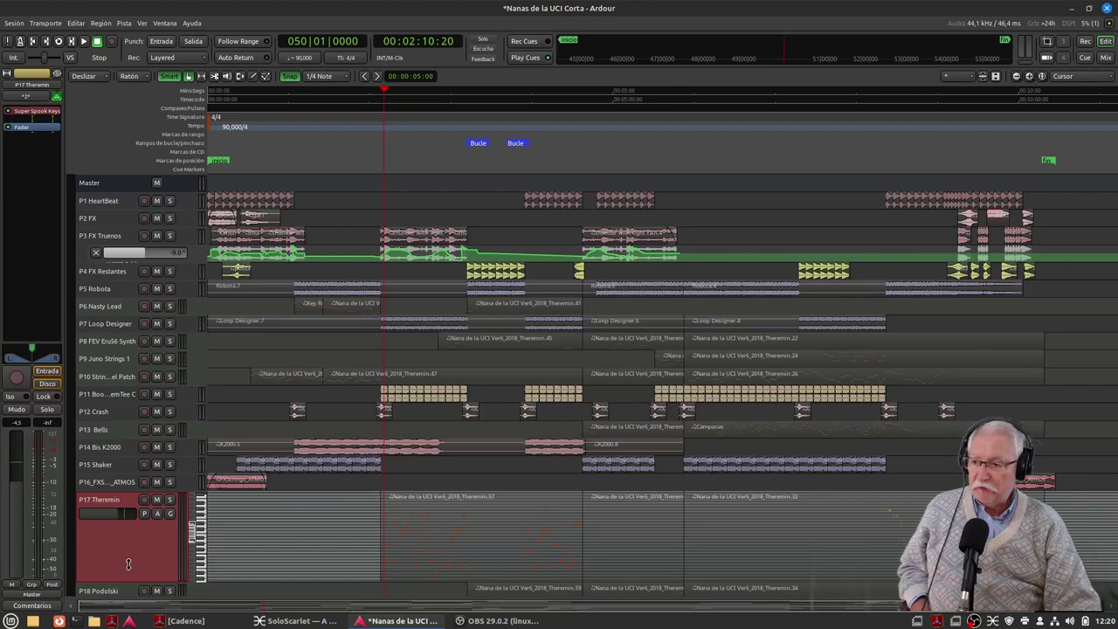
{"action": "left_click_drag", "start_coordinate": [131, 577], "coordinate": [133, 543]}
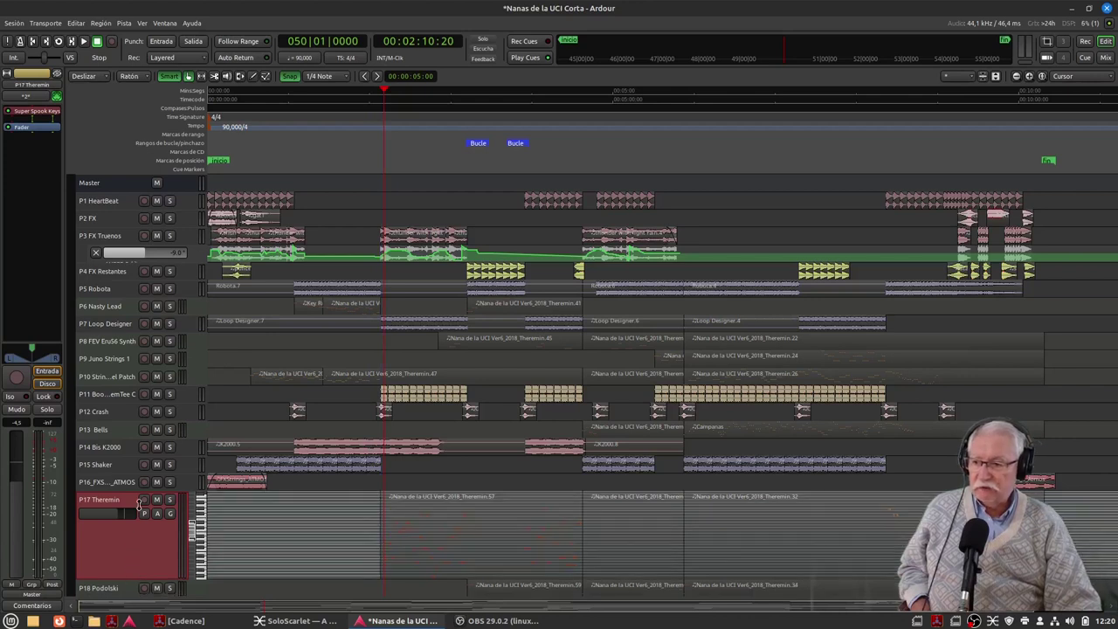
{"action": "left_click_drag", "start_coordinate": [138, 504], "coordinate": [136, 491]}
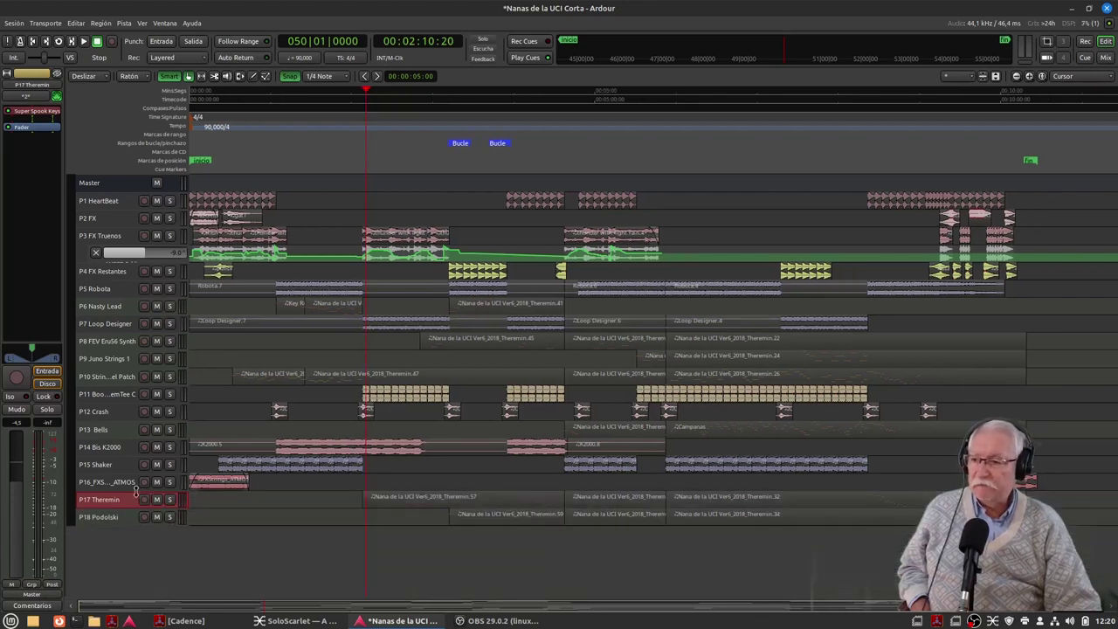
Open the Super Spook Keys plugin of the P17 Theremin track, audition sounds on its central pad, and close it.
{"action": "double_click", "coordinate": [40, 115]}
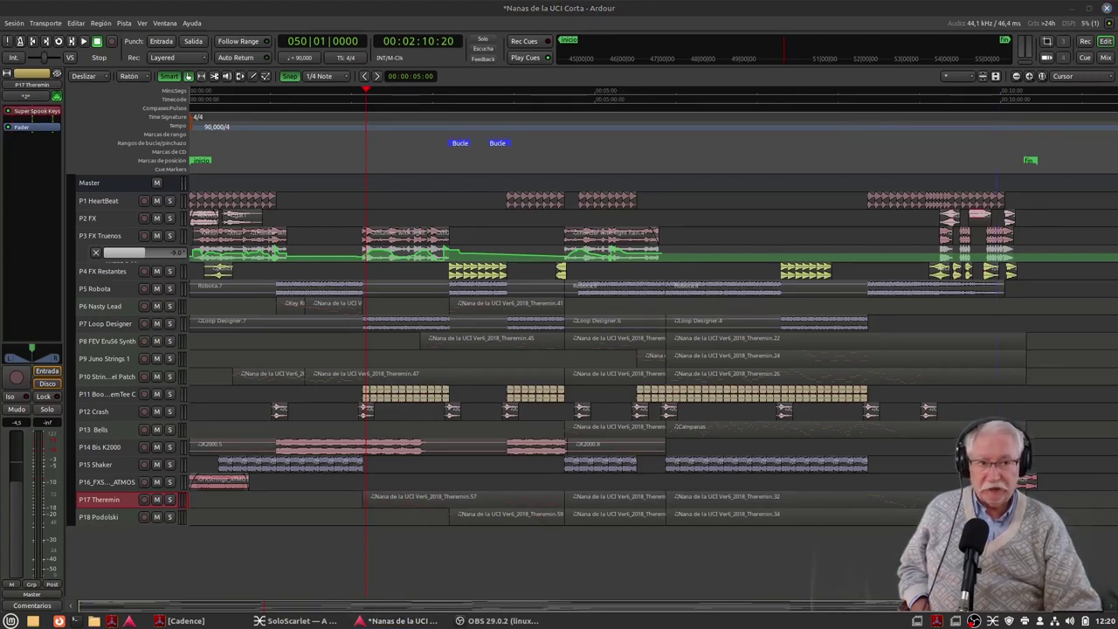
{"action": "left_click_drag", "start_coordinate": [1049, 217], "coordinate": [604, 158]}
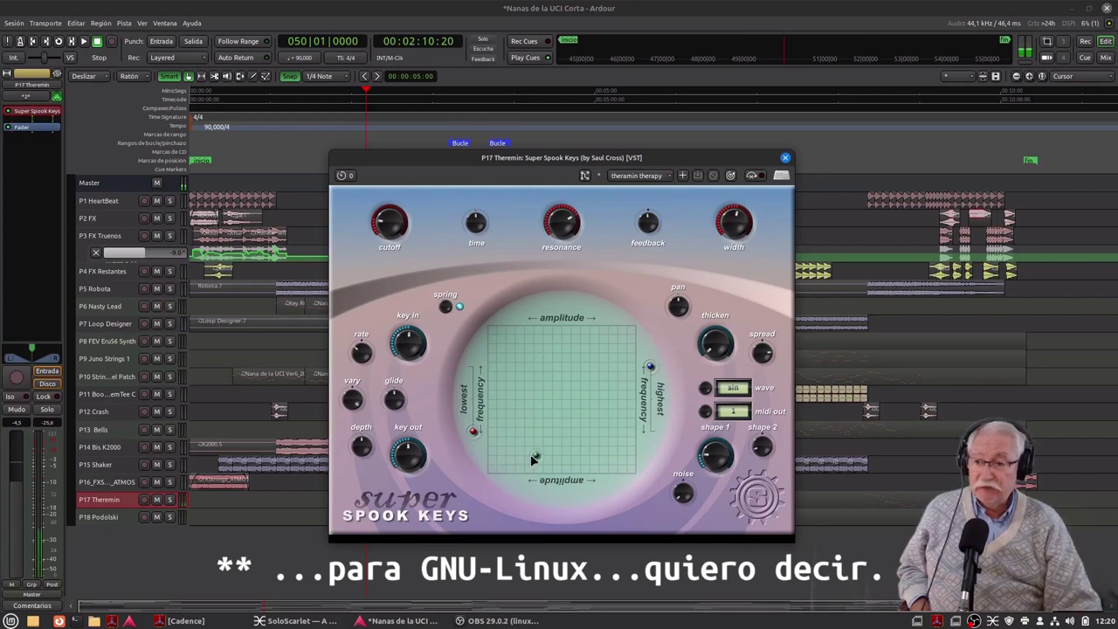
{"action": "left_click_drag", "start_coordinate": [531, 455], "coordinate": [578, 390]}
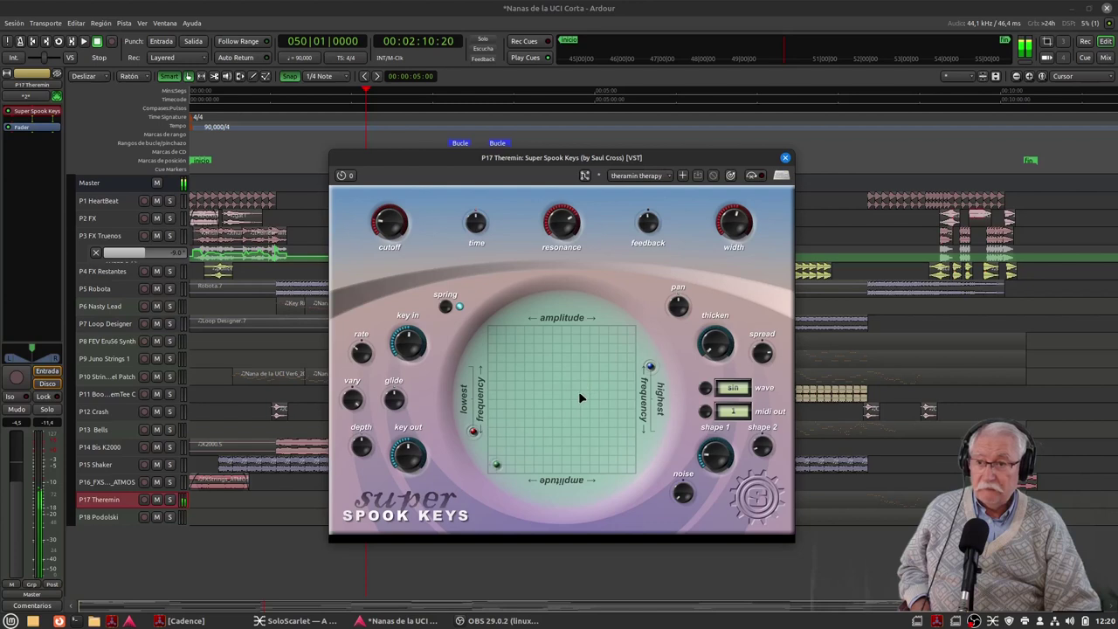
{"action": "left_click", "coordinate": [786, 159]}
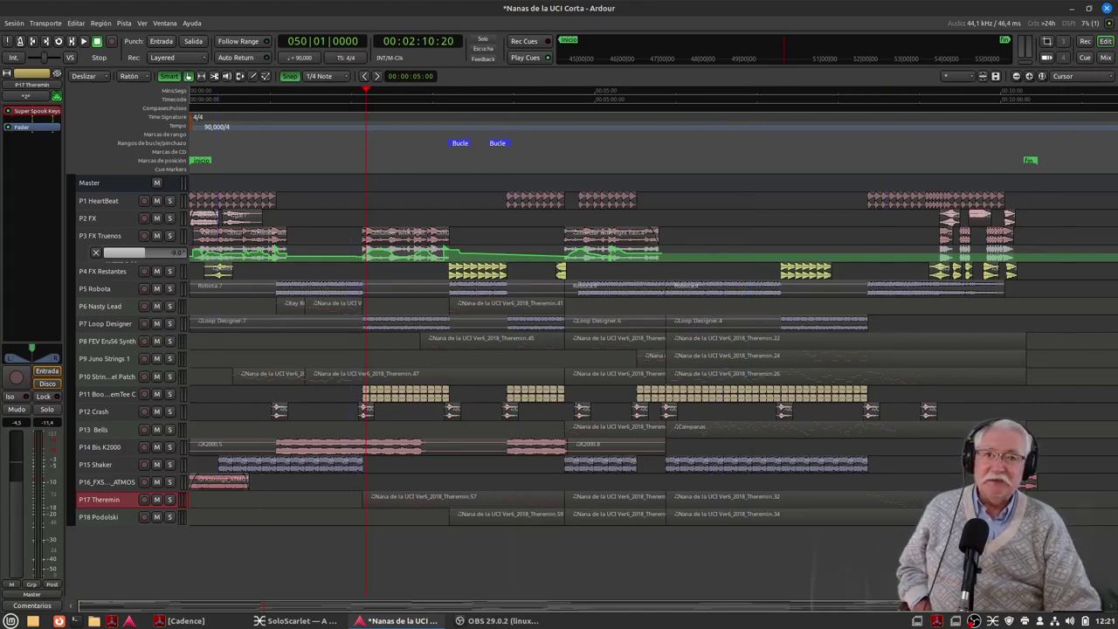
Switch to the mixer view and examine the Calf Equalizer 5 Band curve on the P1 HeartBeat strip, closing it when done.
{"action": "left_click", "coordinate": [1106, 58]}
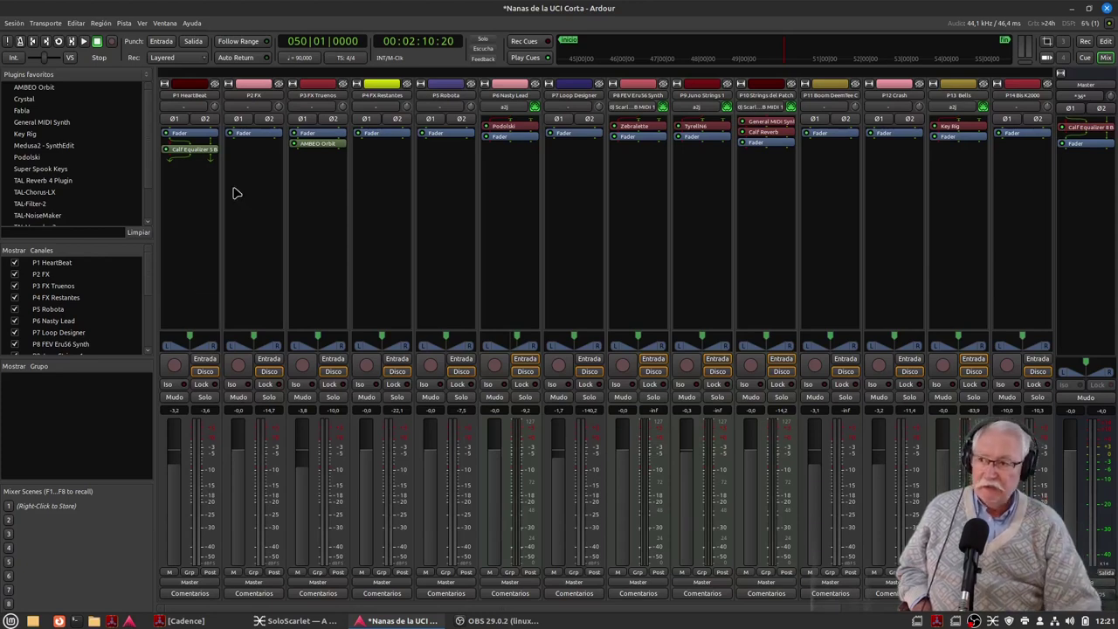
{"action": "double_click", "coordinate": [192, 150]}
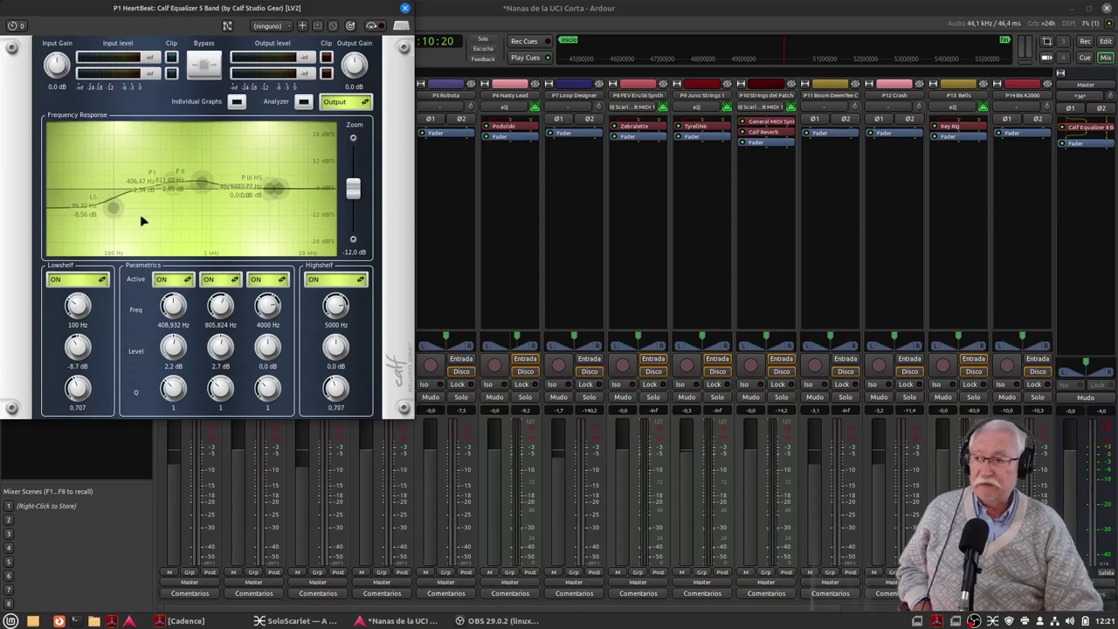
{"action": "mouse_move", "coordinate": [114, 211]}
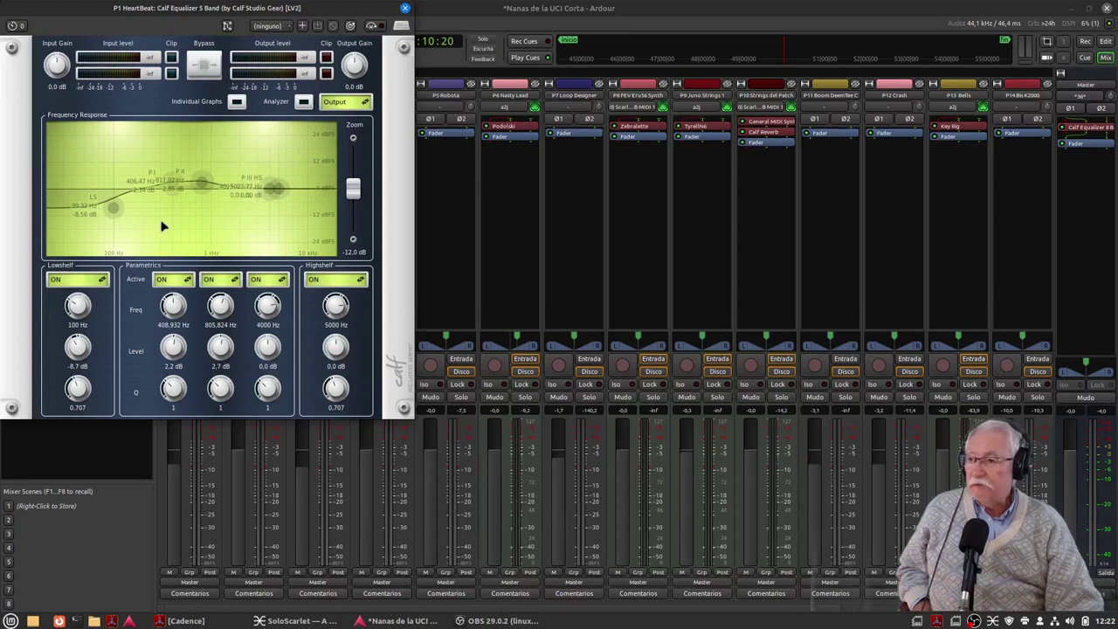
{"action": "left_click", "coordinate": [404, 9]}
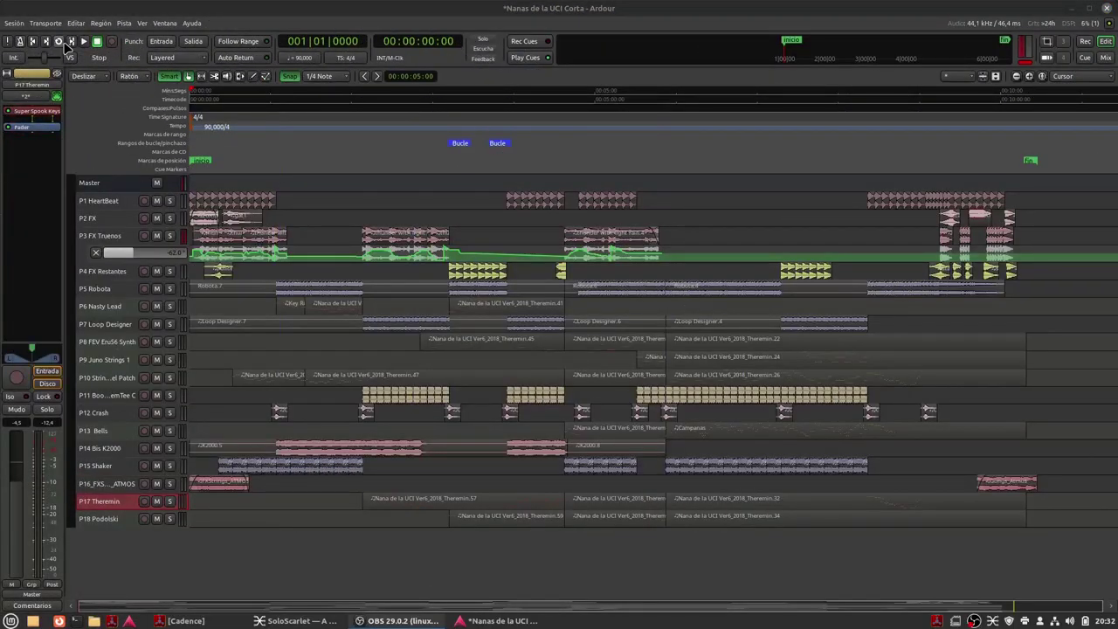
Play the whole session from the beginning in the editor view.
{"action": "left_click", "coordinate": [83, 41]}
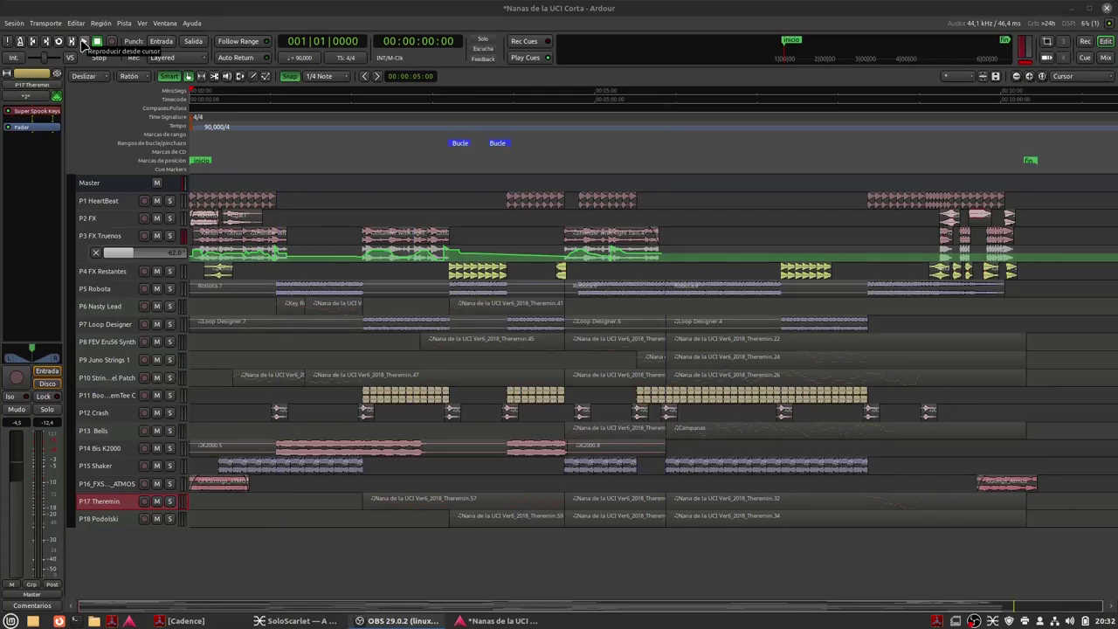